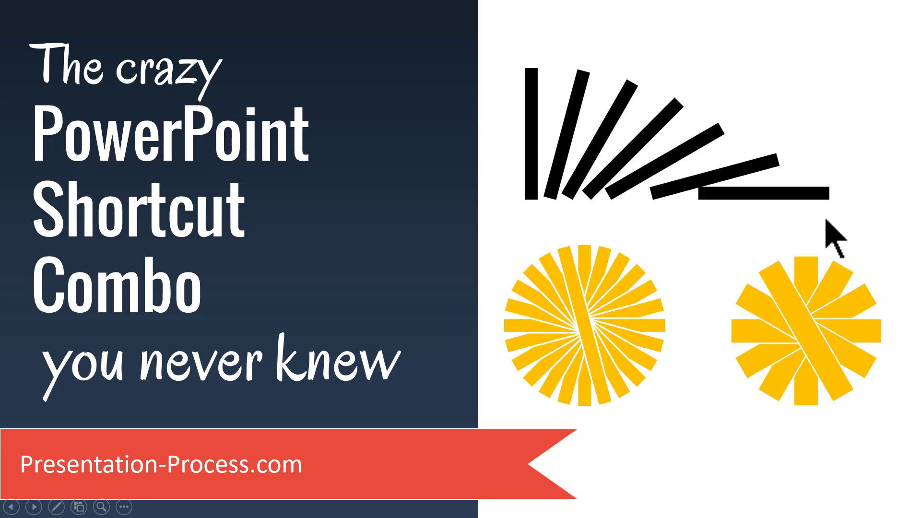
Step: Exit the slide show with Esc to return to the Domino effect title slide in Normal view
{"action": "key", "text": "Escape"}
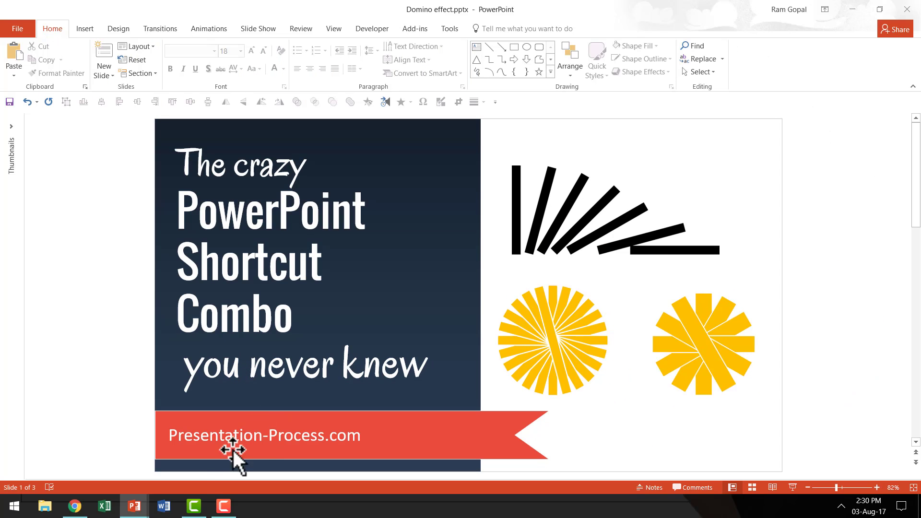
Step: Switch to Shortcut to shapes.pptx, then back to Domino effect.pptx to show the single grey bar
{"action": "left_click", "coordinate": [208, 475]}
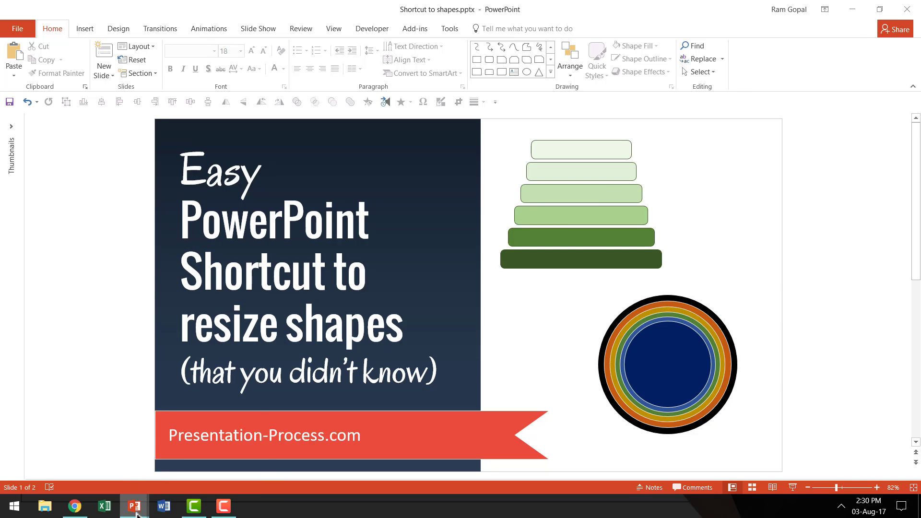
{"action": "mouse_move", "coordinate": [134, 505]}
{"action": "left_click", "coordinate": [120, 475]}
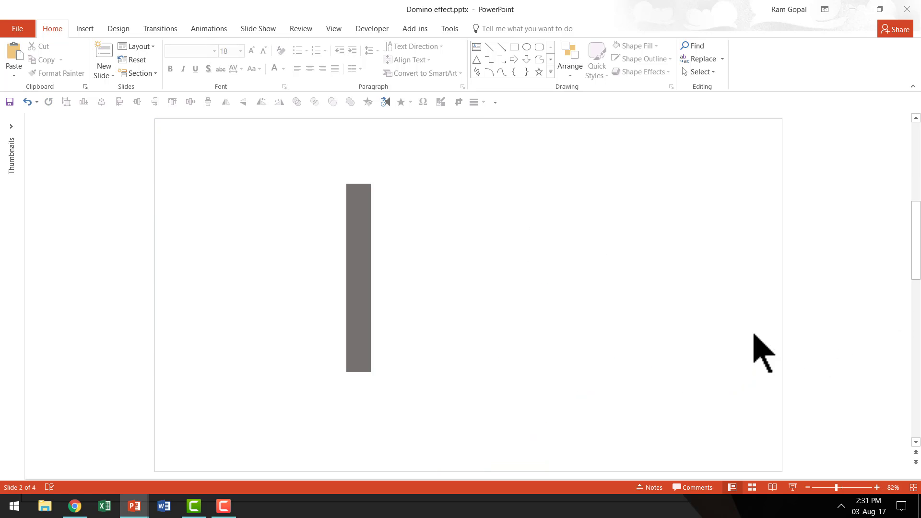
Step: Rotate the grey bar back and forth in 15° increments, then duplicate the tilted bar
{"action": "left_click", "coordinate": [355, 218]}
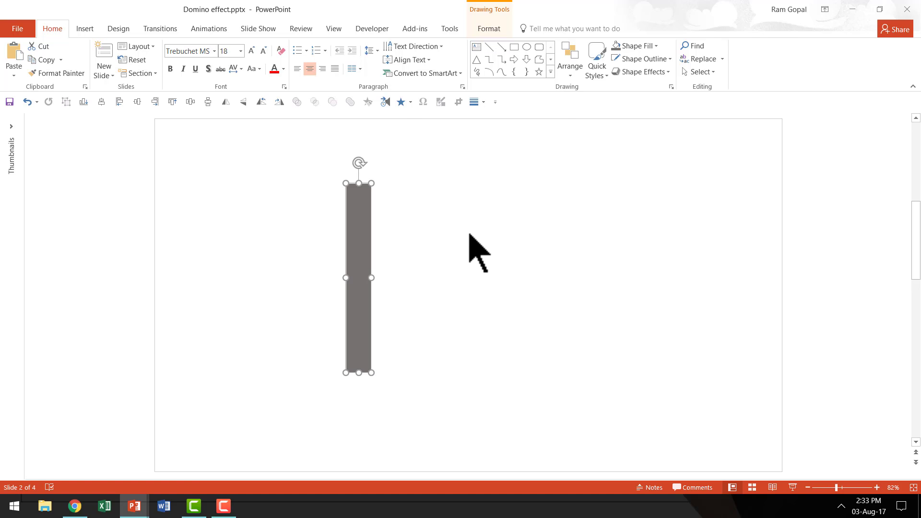
{"action": "key", "text": "alt+Right"}
{"action": "key", "text": "alt+Right"}
{"action": "key", "text": "alt+Right"}
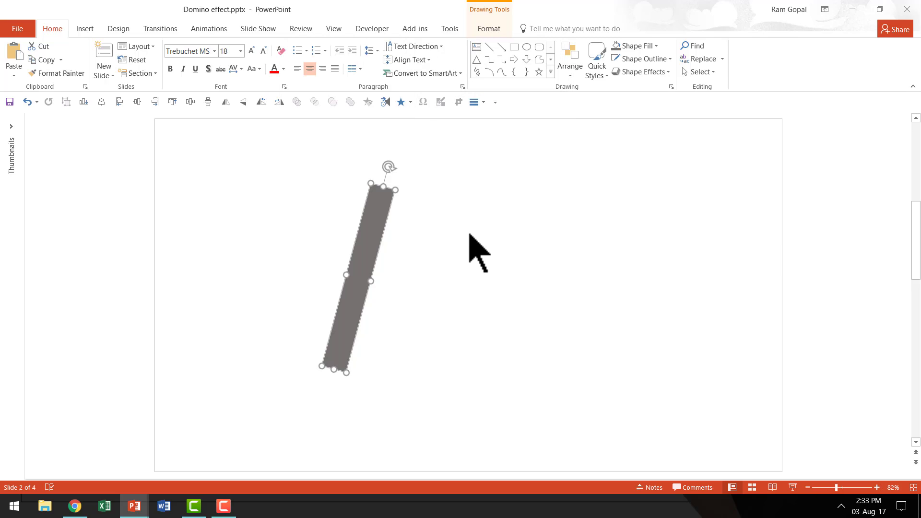
{"action": "key", "text": "alt+Left"}
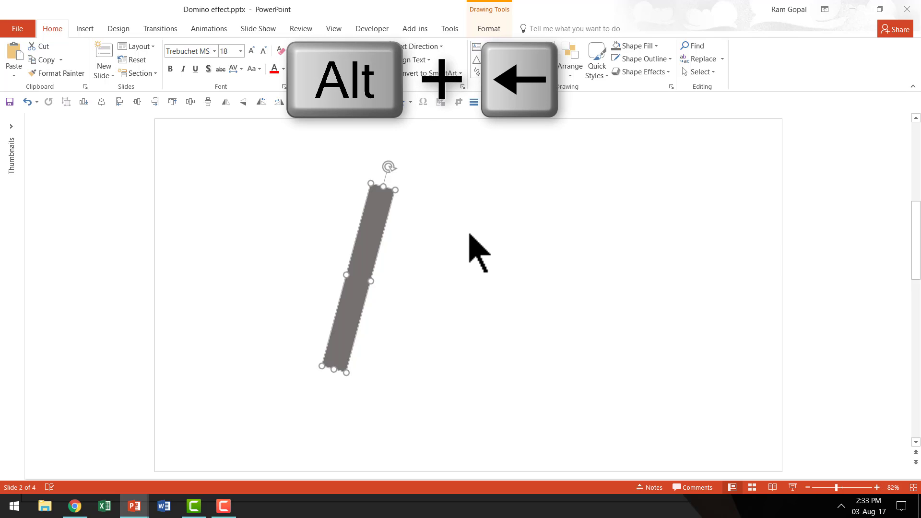
{"action": "key", "text": "alt+Left"}
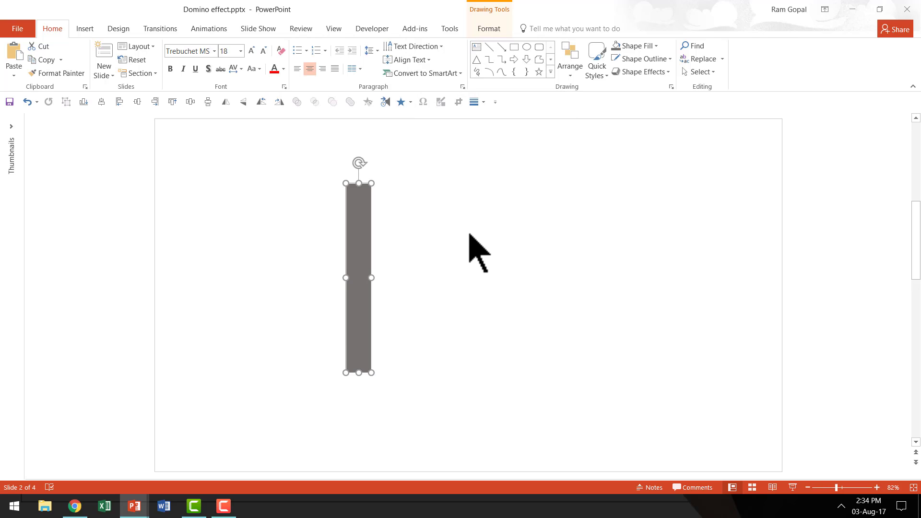
{"action": "key", "text": "alt+Right"}
{"action": "key", "text": "alt+Right"}
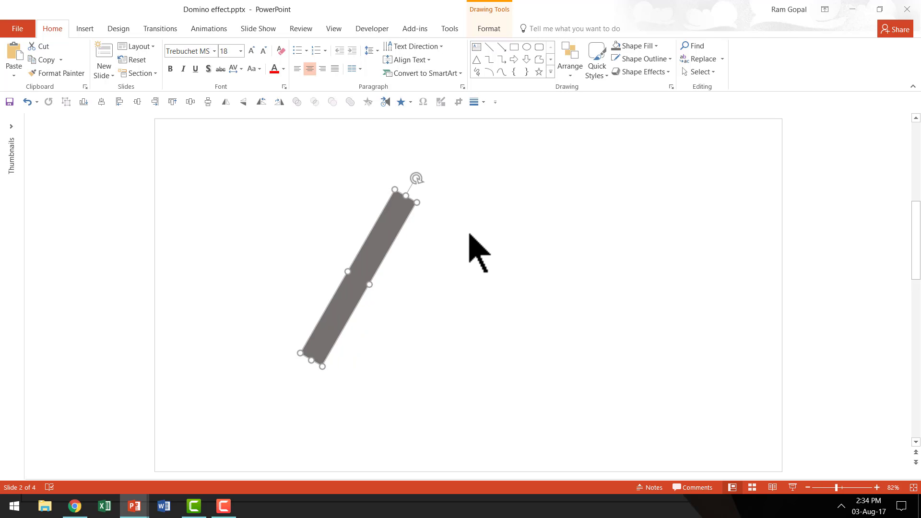
{"action": "key", "text": "alt+Right"}
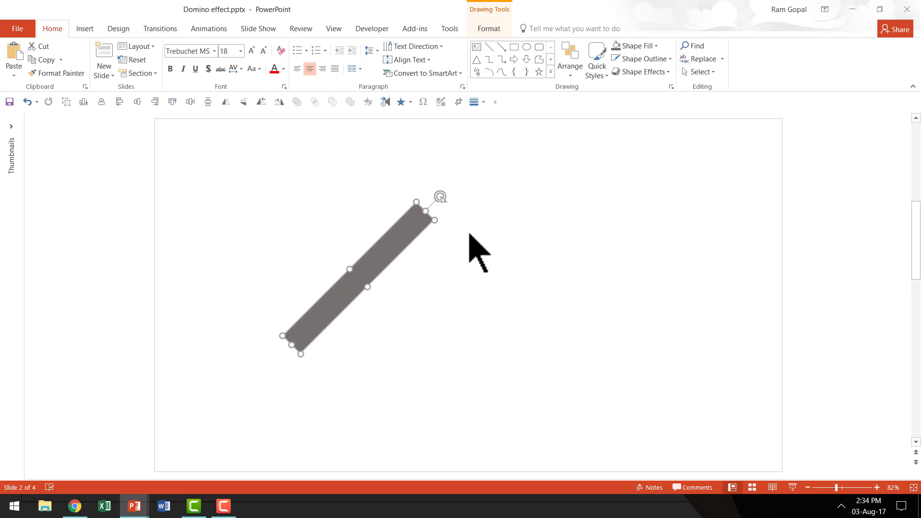
{"action": "key", "text": "alt+Left"}
{"action": "key", "text": "alt+Left"}
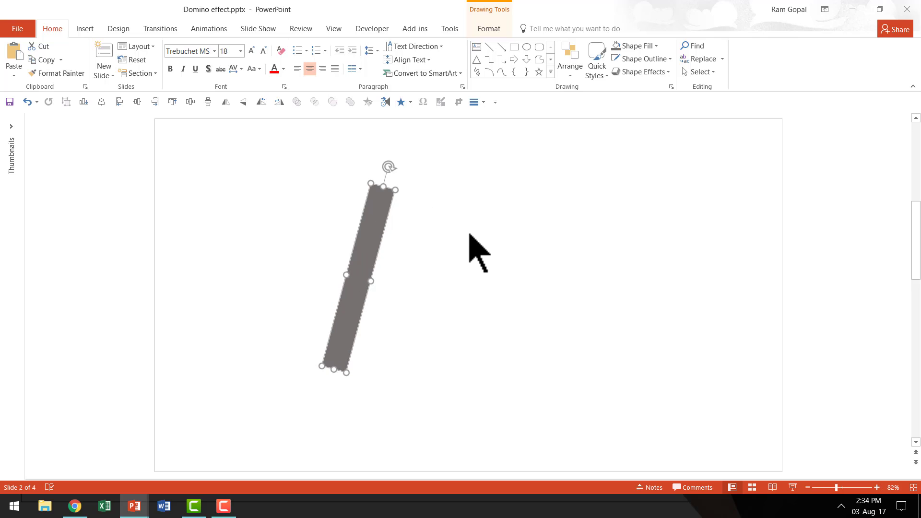
{"action": "key", "text": "alt+Left"}
{"action": "key", "text": "alt+Left"}
{"action": "key", "text": "alt+Left"}
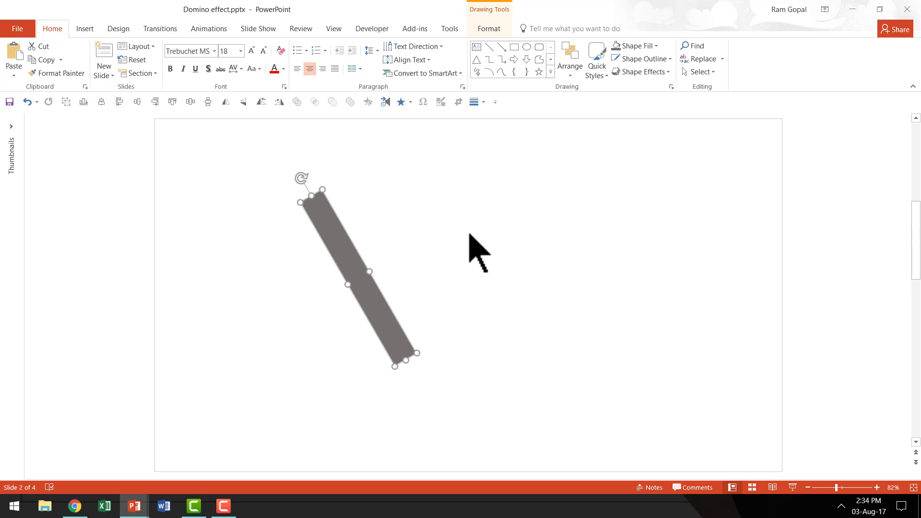
{"action": "key", "text": "ctrl+d"}
Step: Delete the tilted bar and draw a tall rectangle on the slide's left side
{"action": "key", "text": "Delete"}
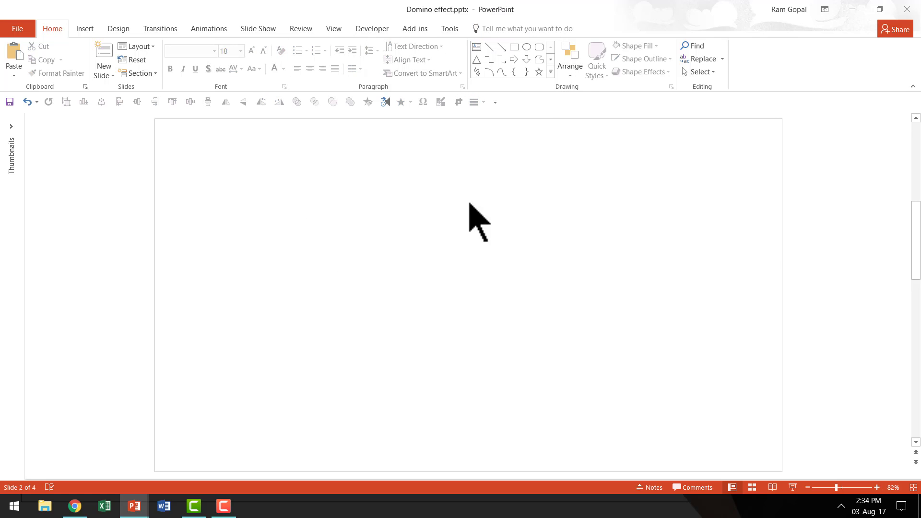
{"action": "left_click", "coordinate": [551, 72]}
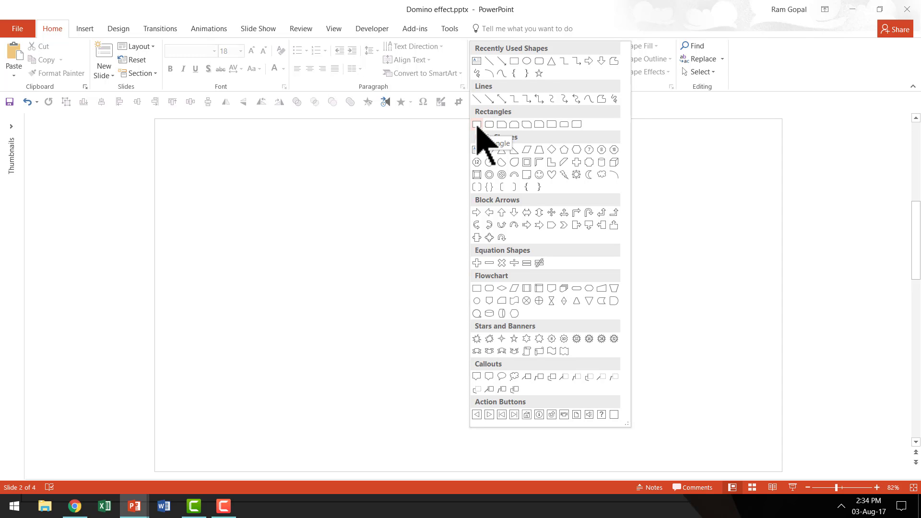
{"action": "left_click", "coordinate": [475, 125]}
{"action": "left_click_drag", "start_coordinate": [274, 198], "coordinate": [300, 400]}
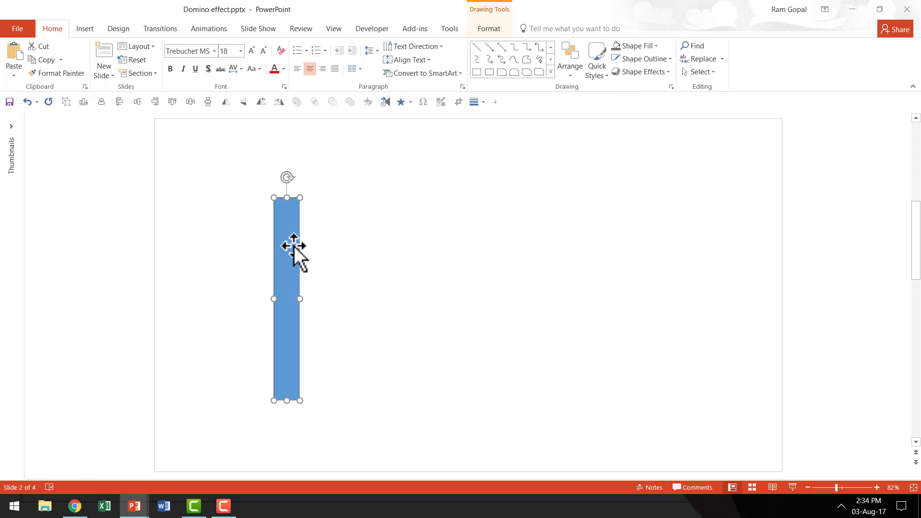
Step: Fill the rectangle grey with no outline, then reselect it
{"action": "left_click", "coordinate": [617, 48]}
{"action": "left_click", "coordinate": [643, 59]}
{"action": "left_click", "coordinate": [631, 159]}
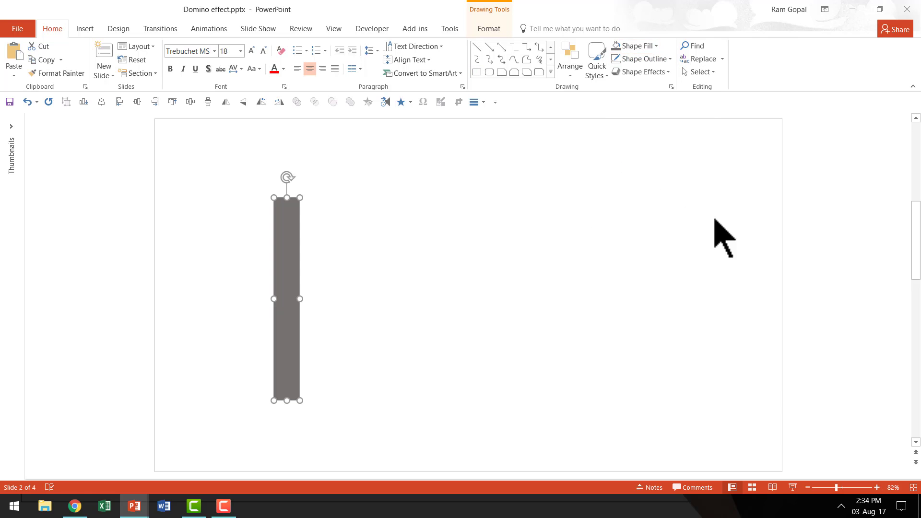
{"action": "left_click", "coordinate": [408, 248]}
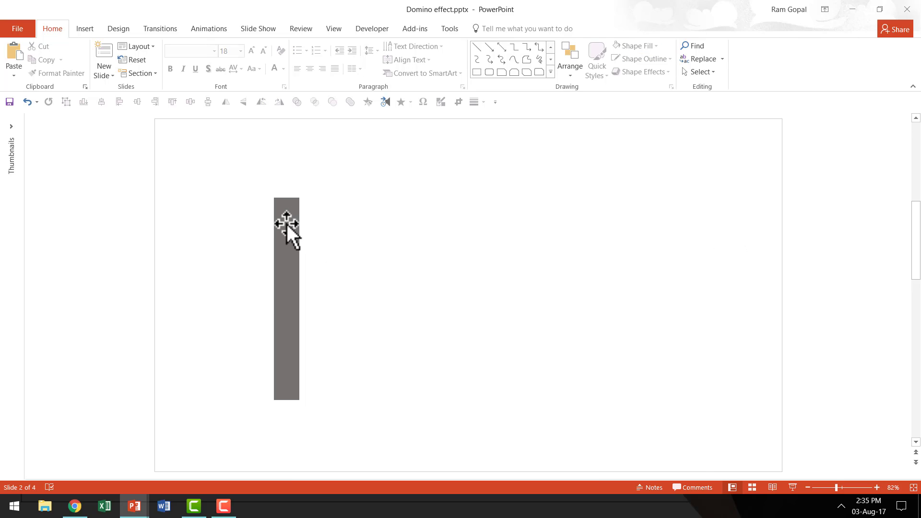
{"action": "left_click", "coordinate": [286, 225]}
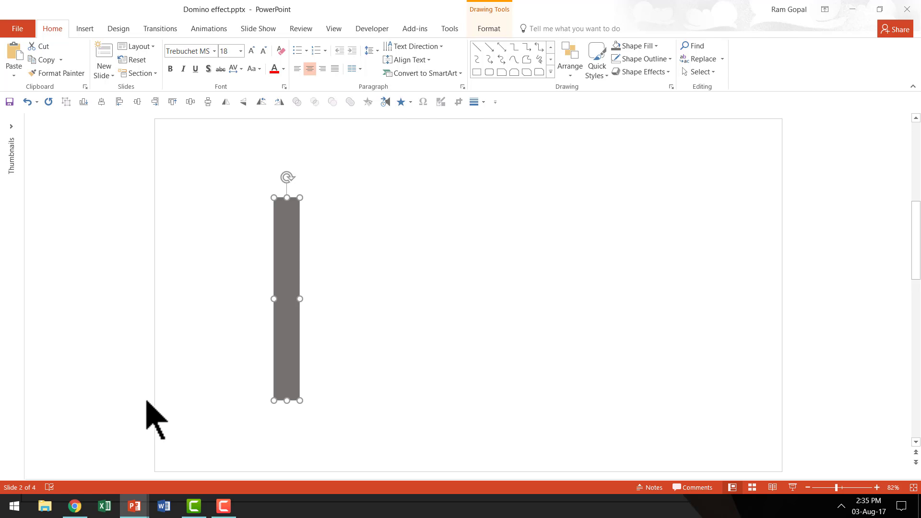
Step: Duplicate the grey bar, tilt the copy 30° clockwise, and place it beside the first bar
{"action": "key", "text": "ctrl+d"}
{"action": "key", "text": "ctrl+d"}
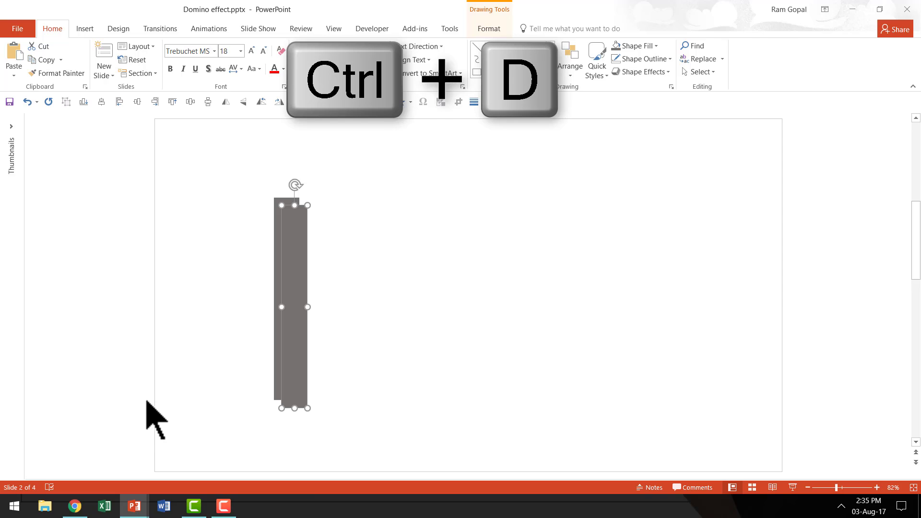
{"action": "key", "text": "alt+Right"}
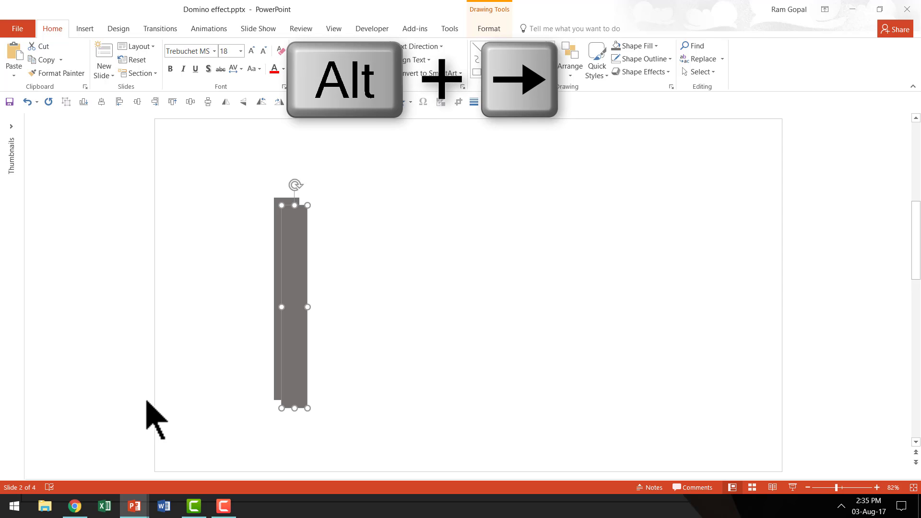
{"action": "key", "text": "alt+Right"}
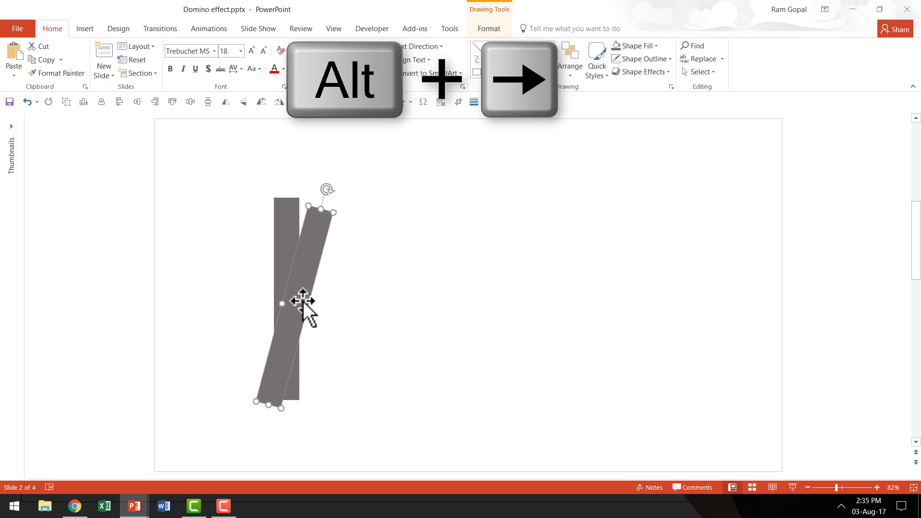
{"action": "left_click_drag", "start_coordinate": [304, 248], "coordinate": [353, 241]}
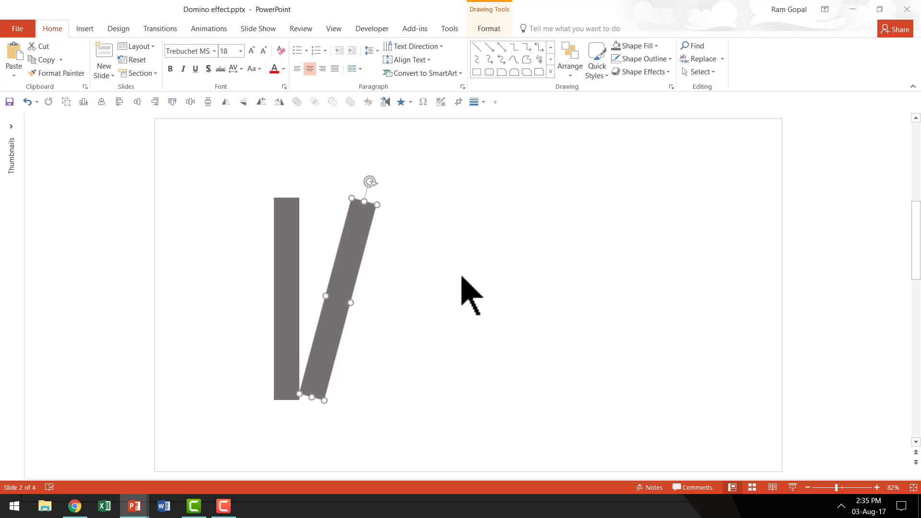
Step: Add five more duplicates, each turned 15° further clockwise, ending with a horizontal bar
{"action": "key", "text": "ctrl+d"}
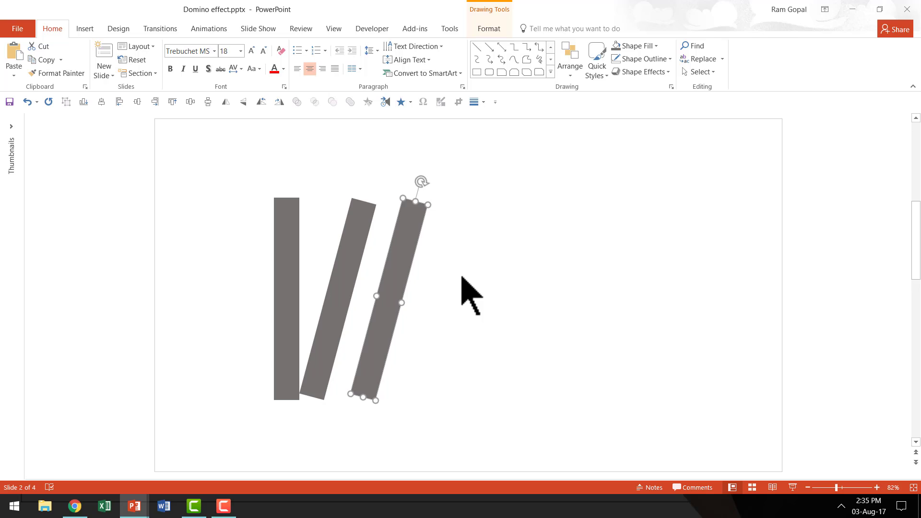
{"action": "key", "text": "alt+Right"}
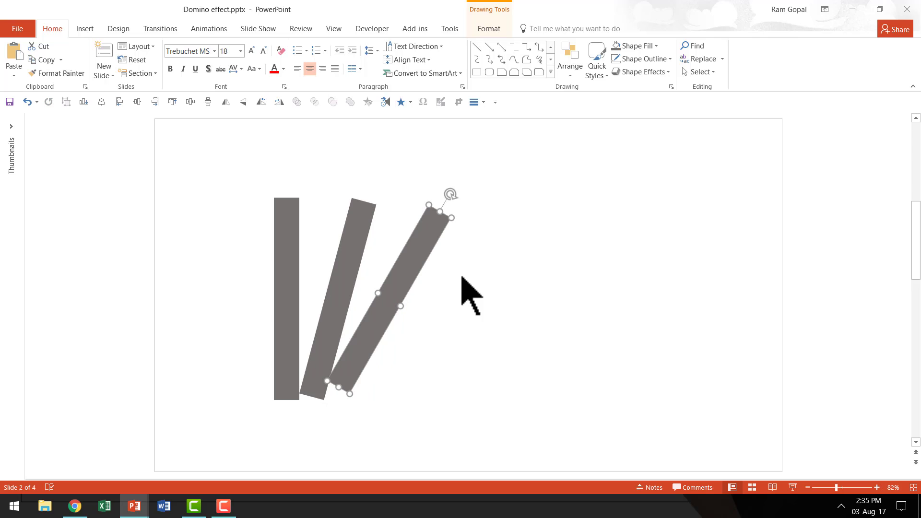
{"action": "key", "text": "ctrl+d"}
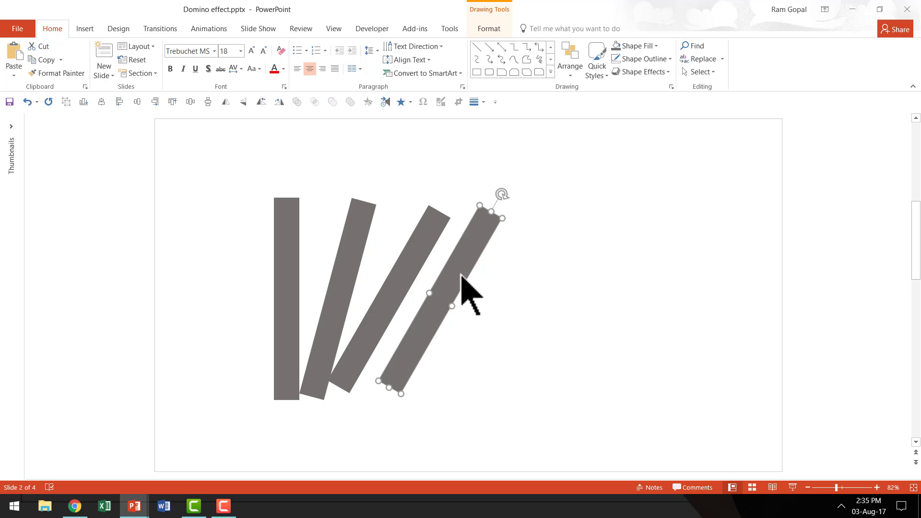
{"action": "key", "text": "alt+Right"}
{"action": "key", "text": "ctrl+d"}
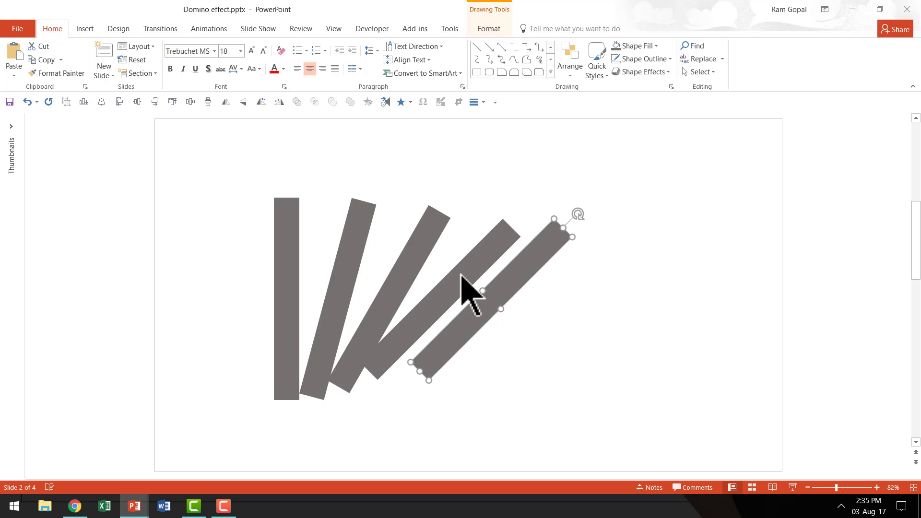
{"action": "key", "text": "alt+Right"}
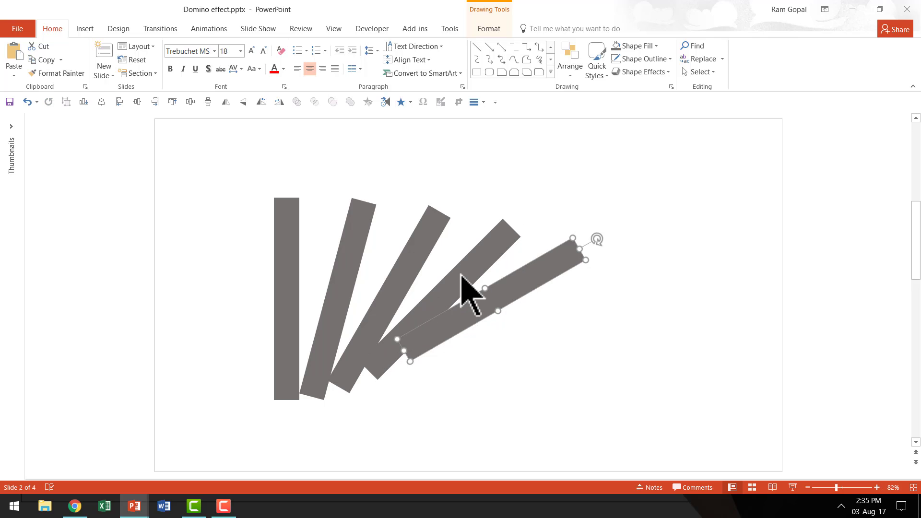
{"action": "key", "text": "ctrl+d"}
{"action": "key", "text": "alt+Right"}
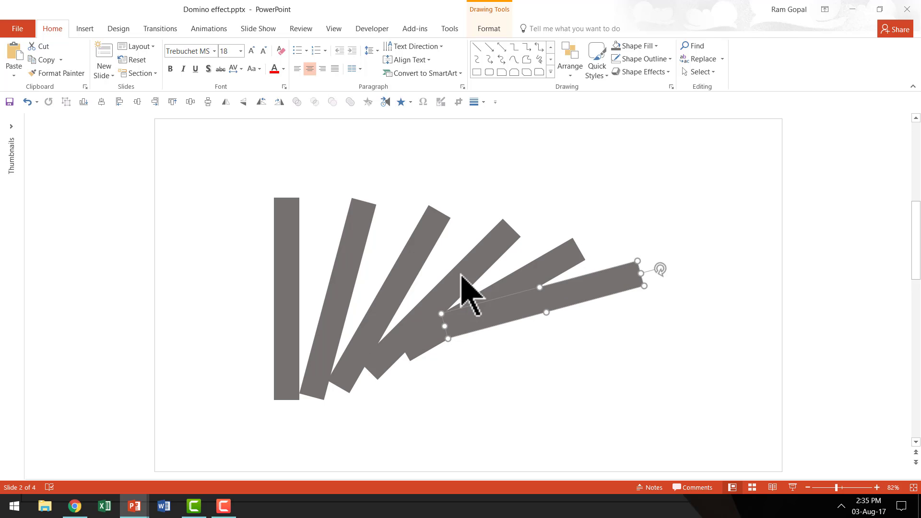
{"action": "key", "text": "ctrl+d"}
{"action": "key", "text": "alt+Right"}
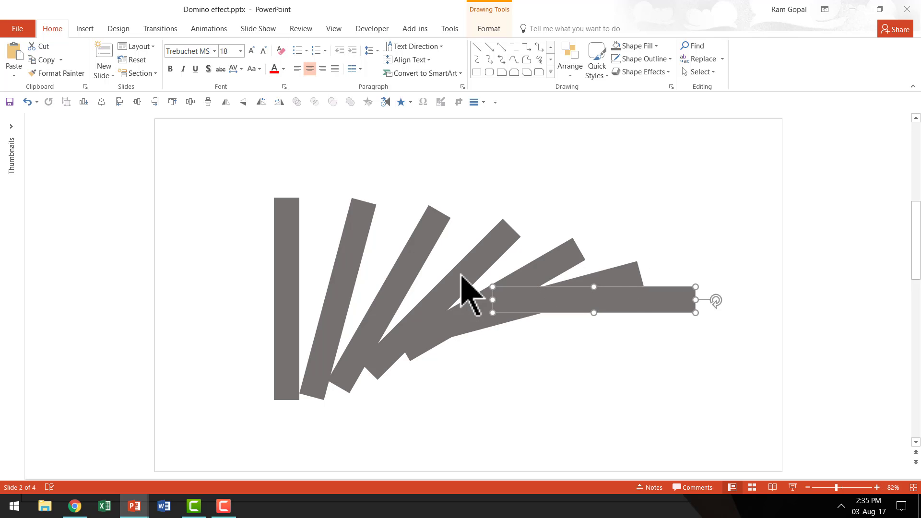
Step: Drop the horizontal bar onto the baseline, select all seven bars, and align them along it
{"action": "left_click_drag", "start_coordinate": [626, 302], "coordinate": [665, 388]}
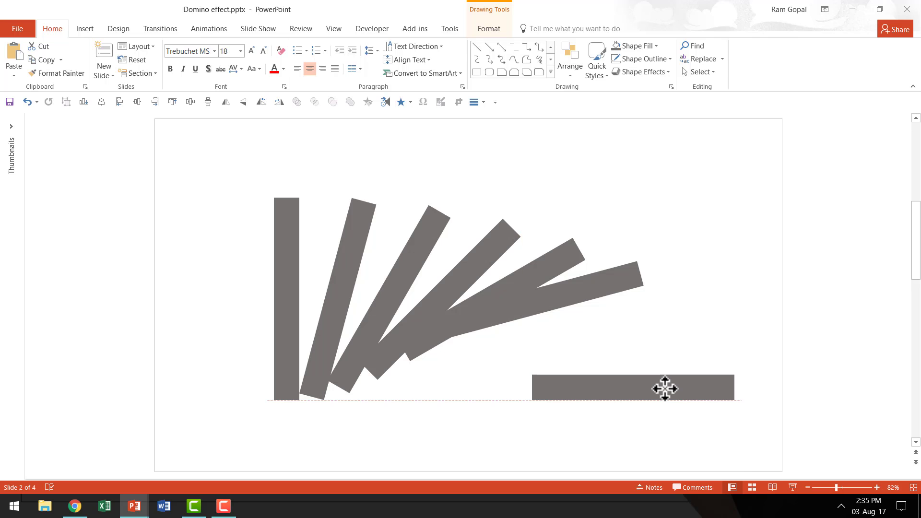
{"action": "left_click_drag", "start_coordinate": [793, 453], "coordinate": [142, 121]}
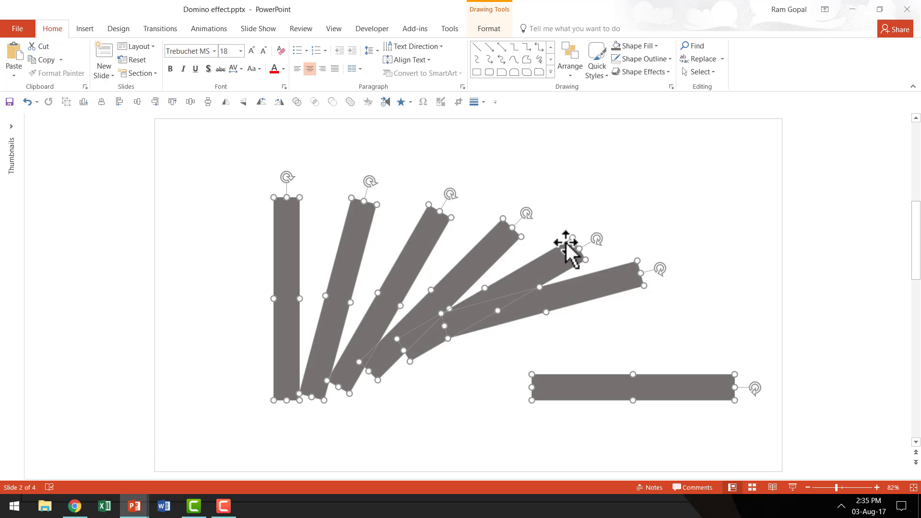
{"action": "left_click", "coordinate": [570, 65]}
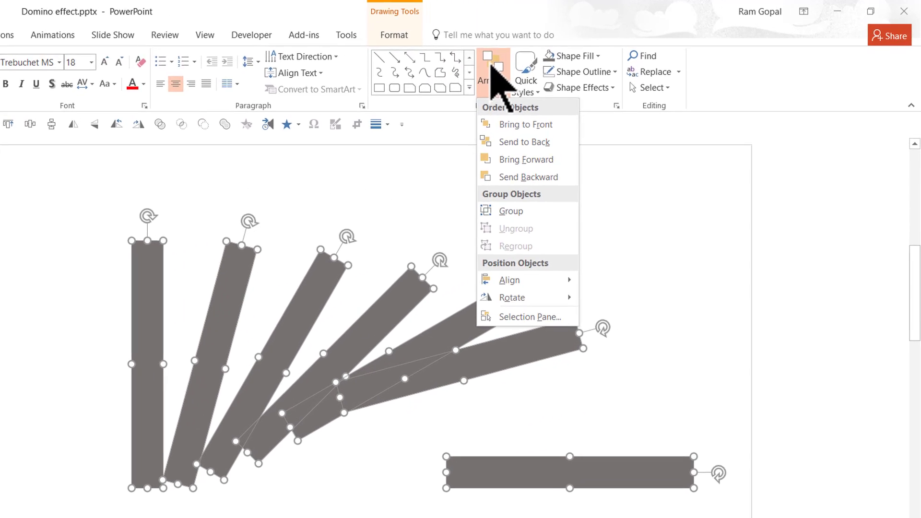
{"action": "mouse_move", "coordinate": [500, 287]}
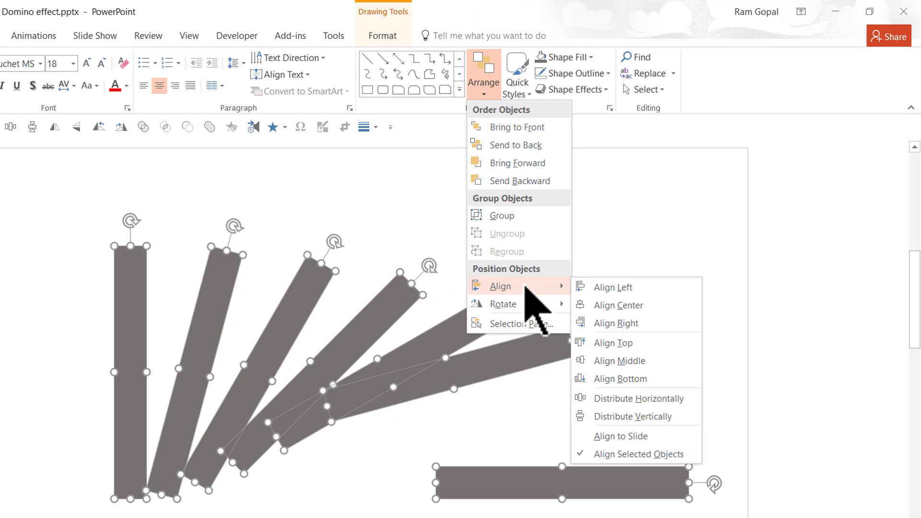
{"action": "left_click", "coordinate": [801, 362]}
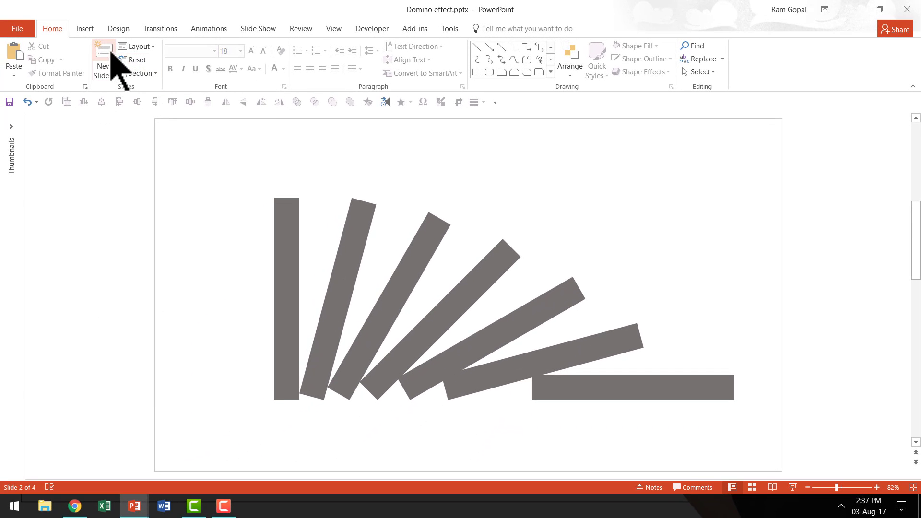
Step: Add a new slide 3 and draw a tall blue rectangle near its centre
{"action": "left_click", "coordinate": [110, 58]}
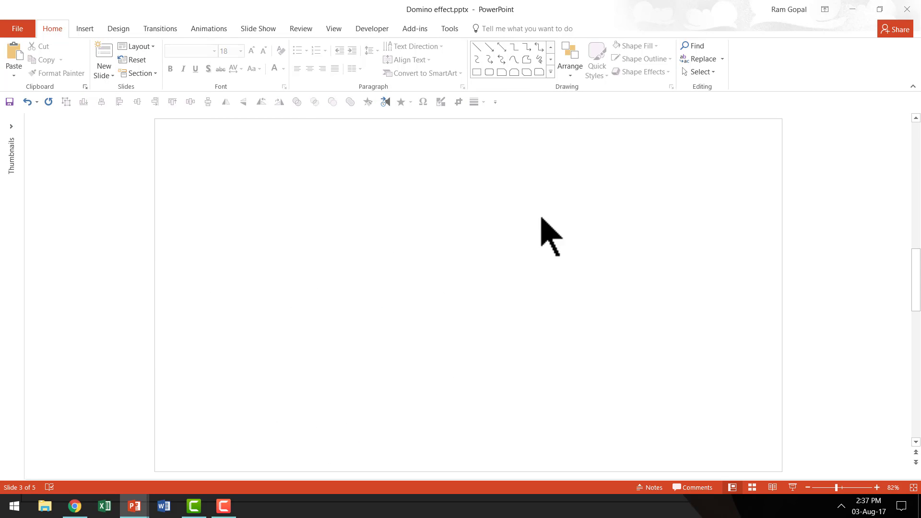
{"action": "left_click", "coordinate": [550, 72]}
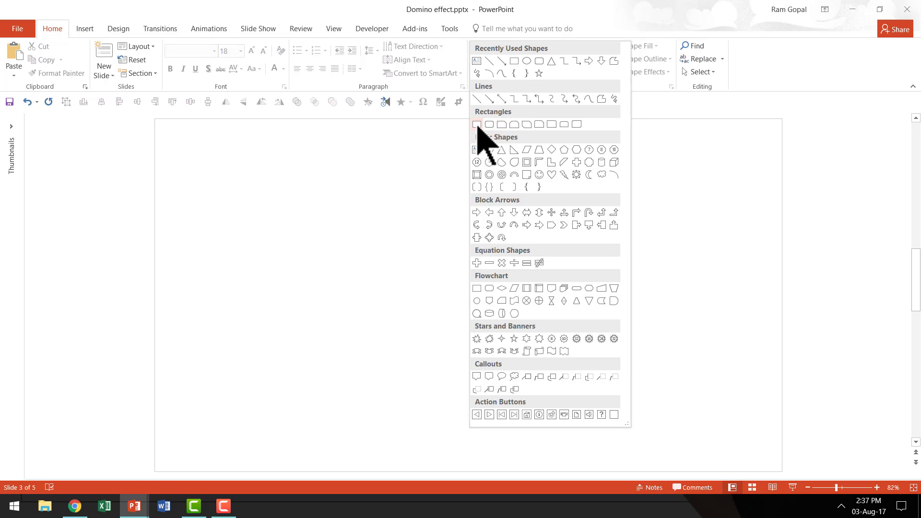
{"action": "left_click", "coordinate": [477, 124]}
{"action": "left_click_drag", "start_coordinate": [425, 198], "coordinate": [450, 399]}
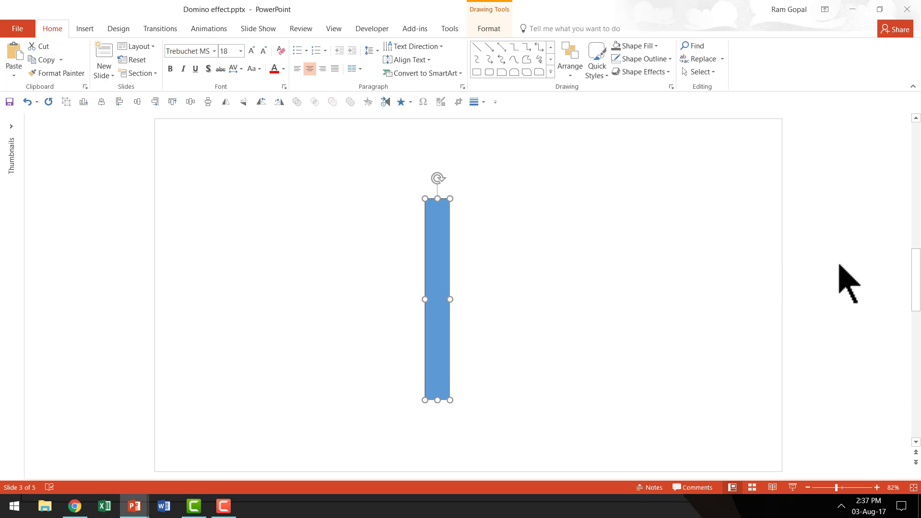
Step: Make five copies of the blue rectangle, each rotated 30° further clockwise than the last
{"action": "key", "text": "ctrl+d"}
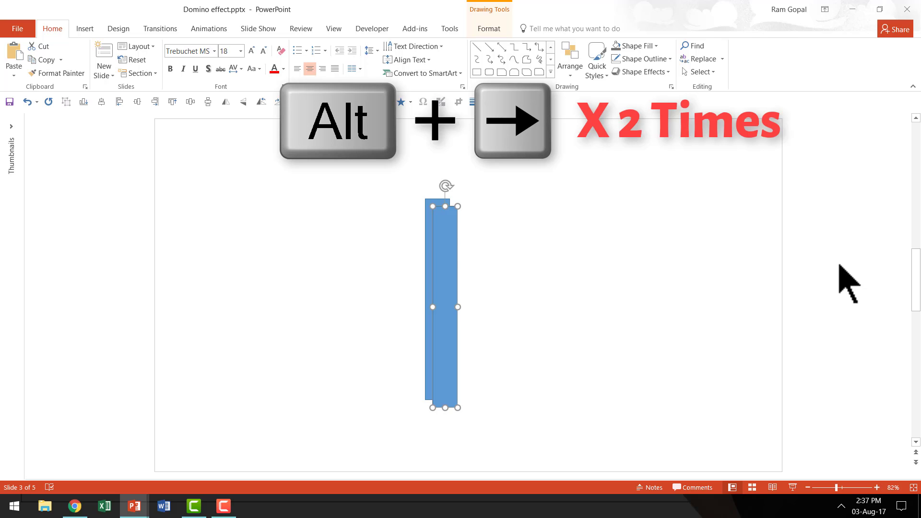
{"action": "key", "text": "alt+Right"}
{"action": "key", "text": "alt+Right"}
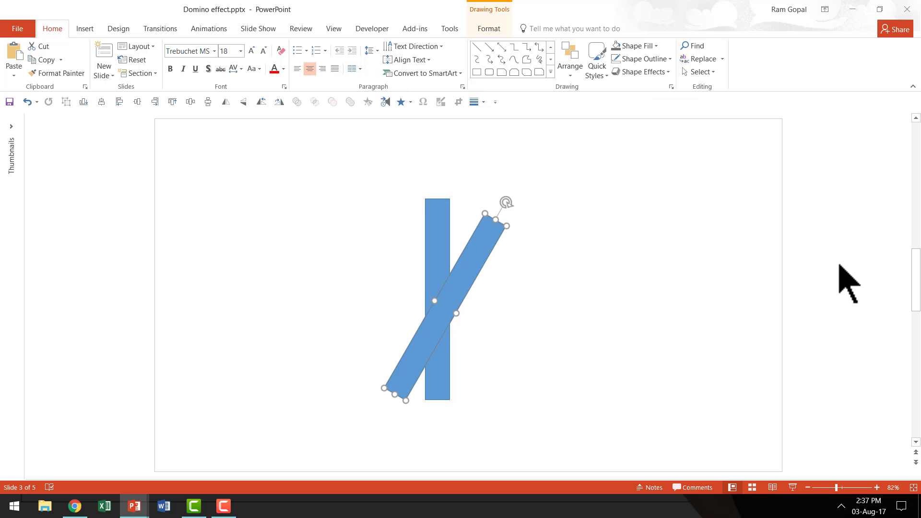
{"action": "key", "text": "ctrl+d"}
{"action": "key", "text": "alt+Right"}
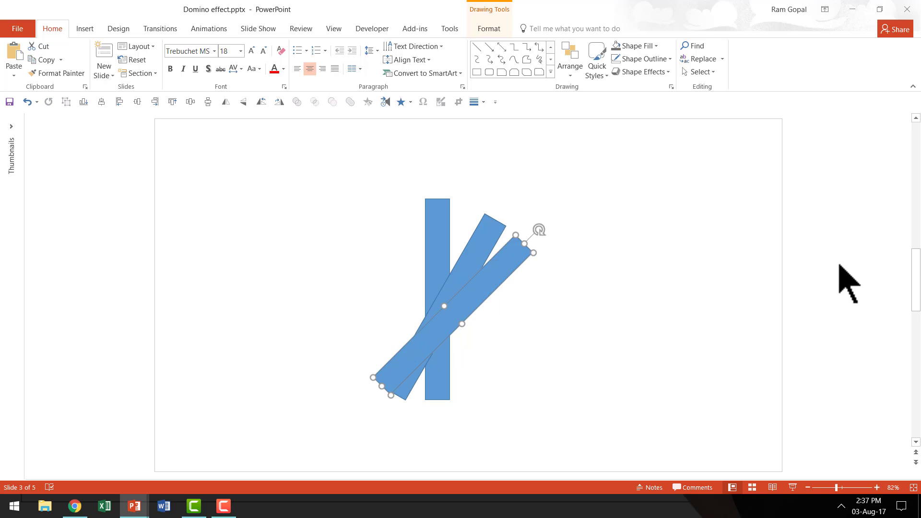
{"action": "key", "text": "alt+Right"}
{"action": "key", "text": "ctrl+d"}
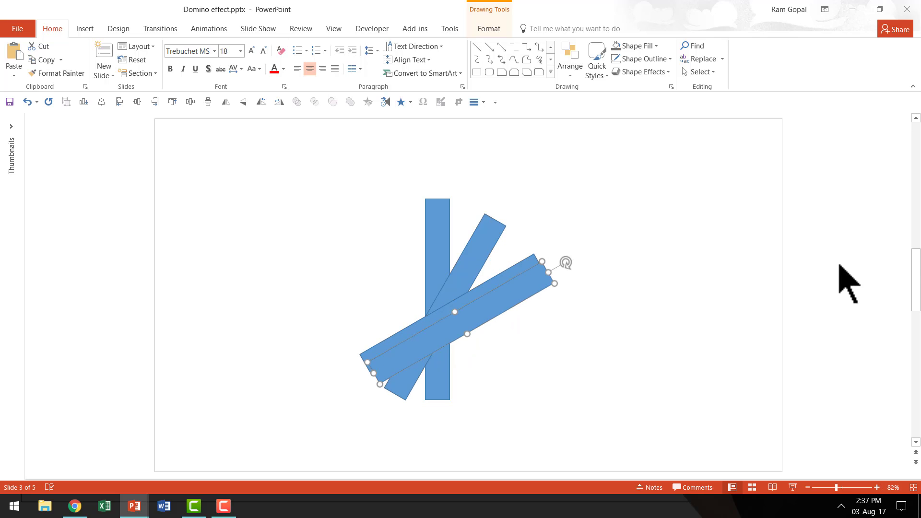
{"action": "key", "text": "alt+Right"}
{"action": "key", "text": "alt+Right"}
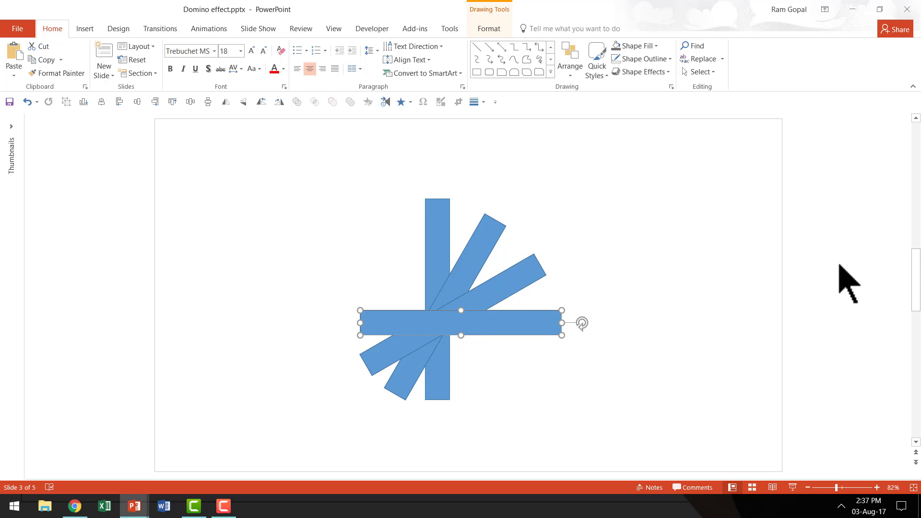
{"action": "key", "text": "ctrl+d"}
{"action": "key", "text": "alt+Right"}
{"action": "key", "text": "alt+Right"}
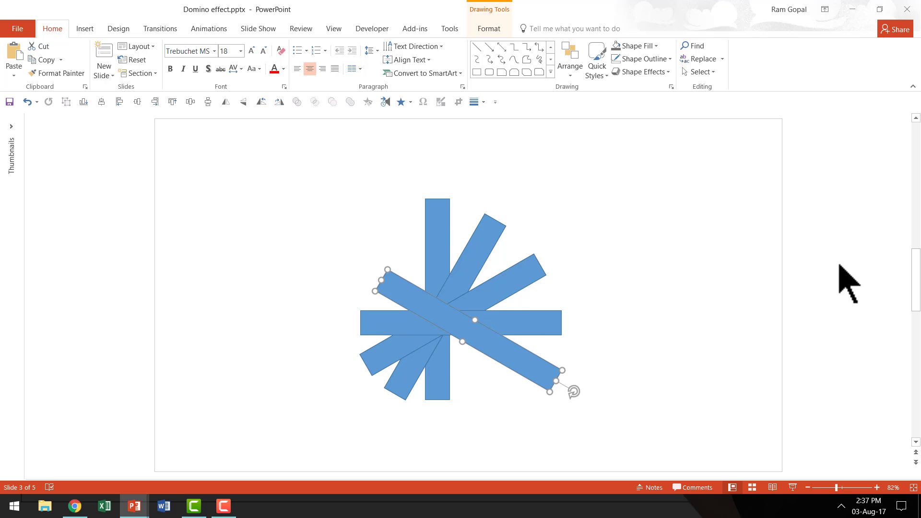
{"action": "key", "text": "ctrl+d"}
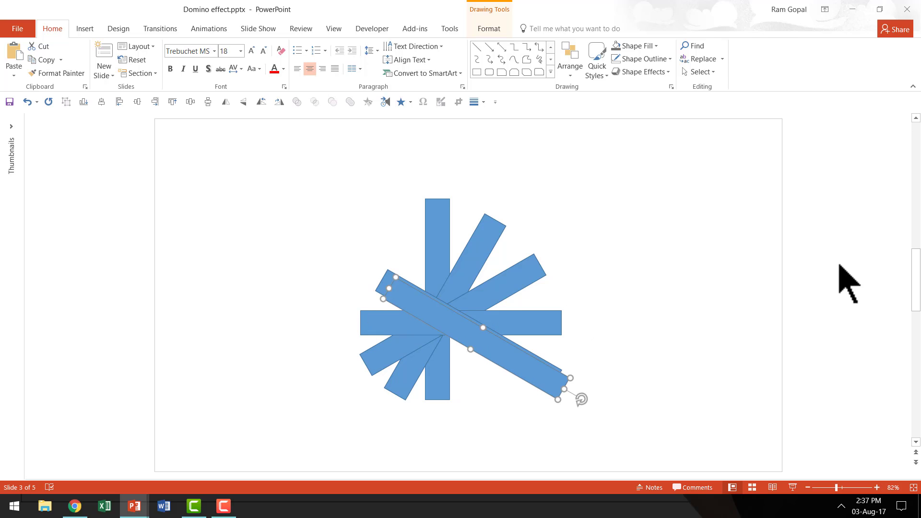
{"action": "key", "text": "alt+Right"}
{"action": "key", "text": "alt+Right"}
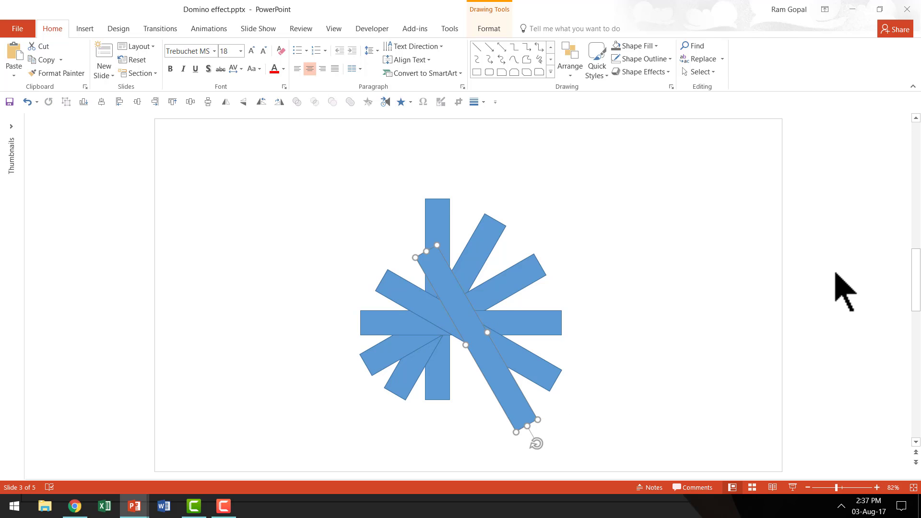
Step: Select all blue rectangles, apply Align Center and Align Middle, then deselect them
{"action": "left_click", "coordinate": [764, 390]}
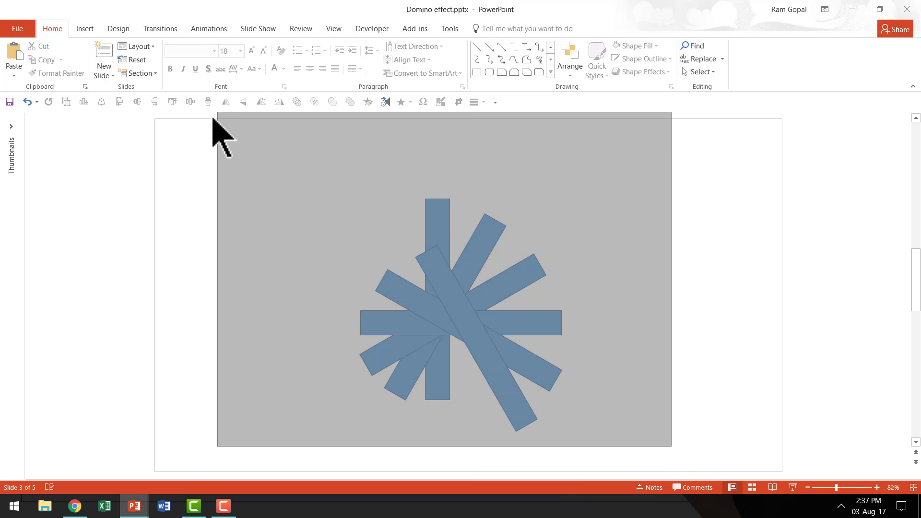
{"action": "left_click_drag", "start_coordinate": [236, 163], "coordinate": [216, 118]}
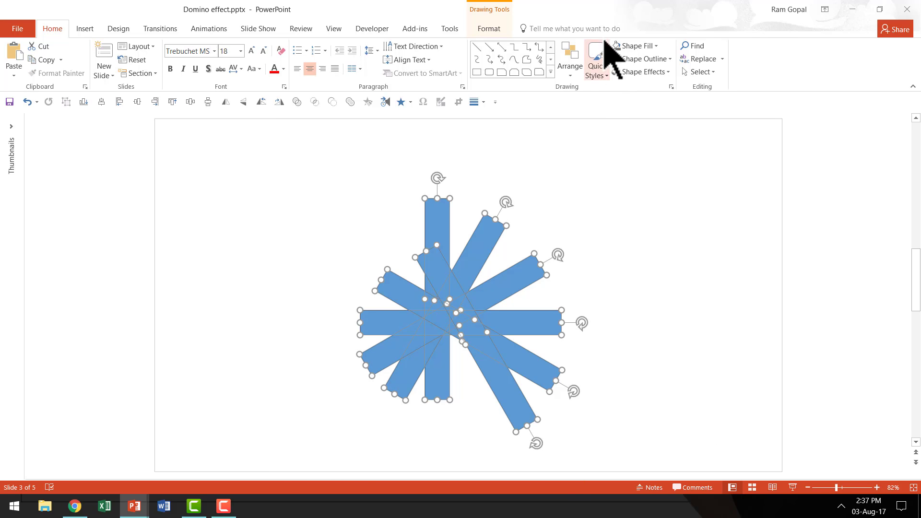
{"action": "left_click", "coordinate": [573, 62]}
{"action": "mouse_move", "coordinate": [584, 229]}
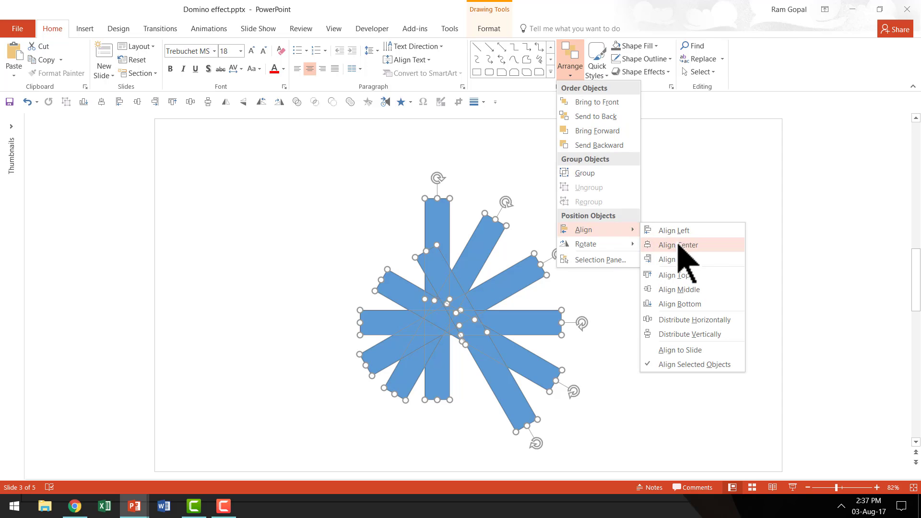
{"action": "left_click", "coordinate": [677, 246]}
{"action": "left_click", "coordinate": [574, 65]}
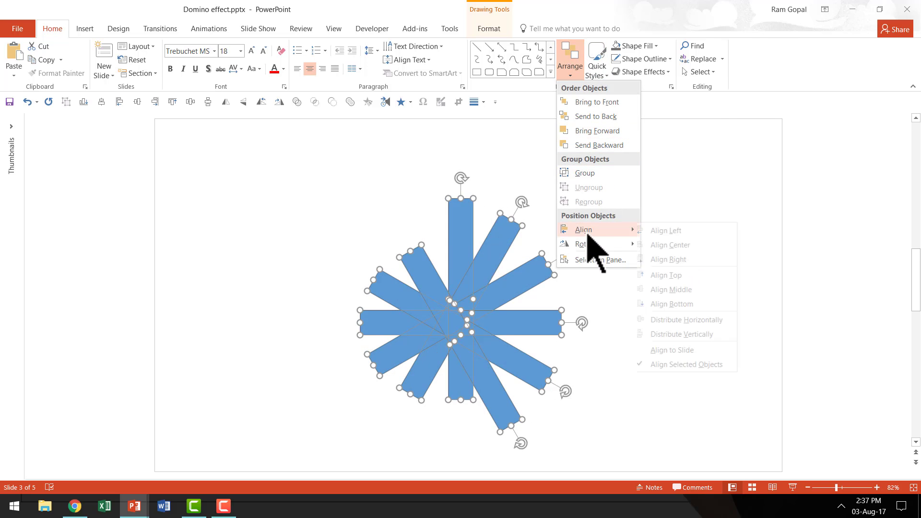
{"action": "left_click", "coordinate": [708, 292]}
{"action": "left_click", "coordinate": [768, 313]}
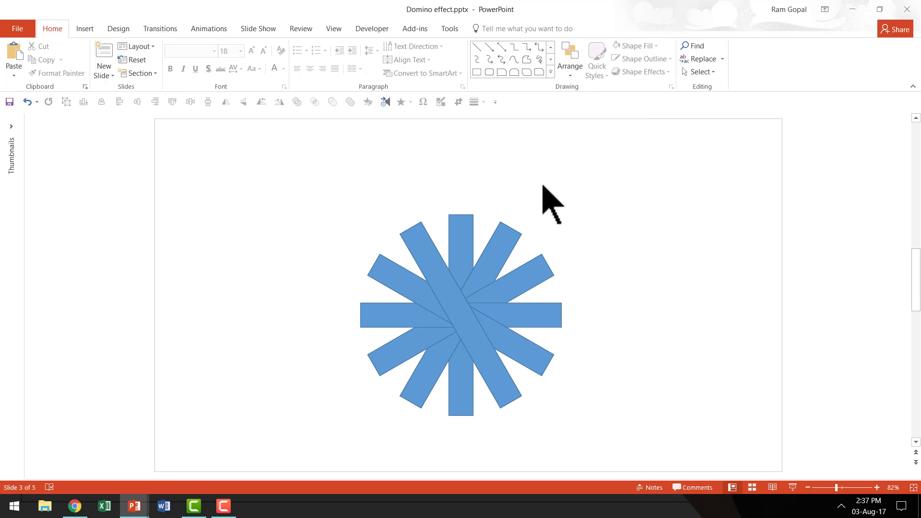